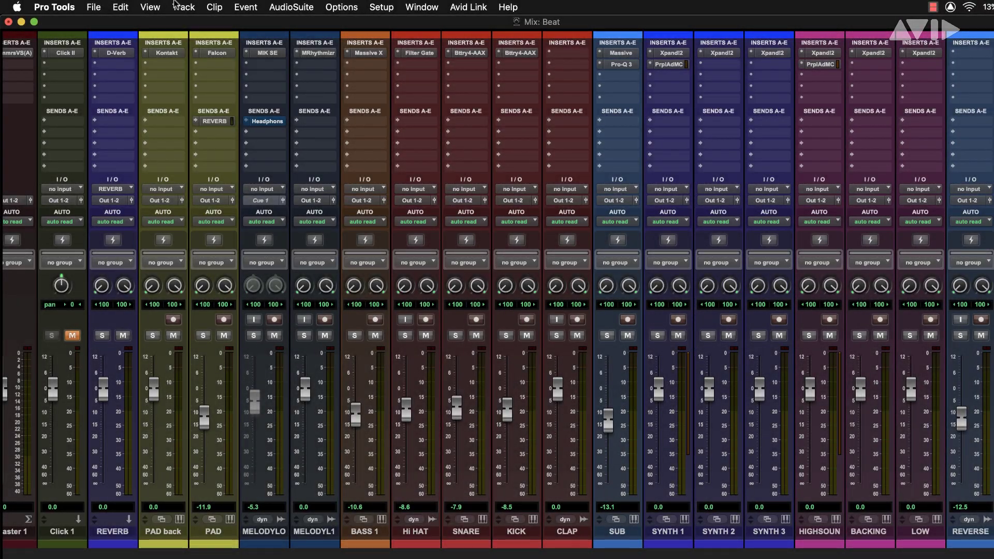
Set Audio 1's input to MIC/LINE/INST 1 and its output to Out 1-2.
{"action": "left_click", "coordinate": [182, 9]}
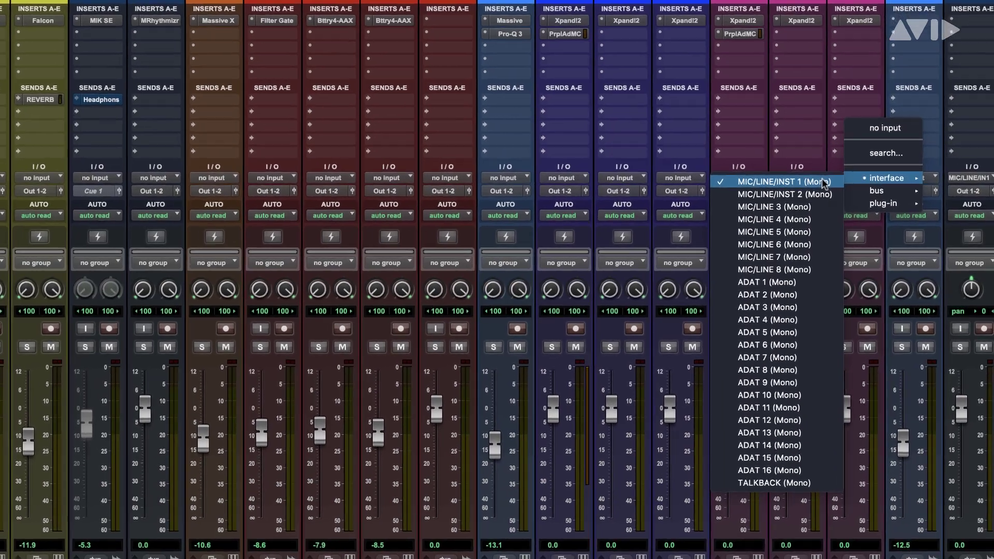
{"action": "left_click", "coordinate": [838, 189]}
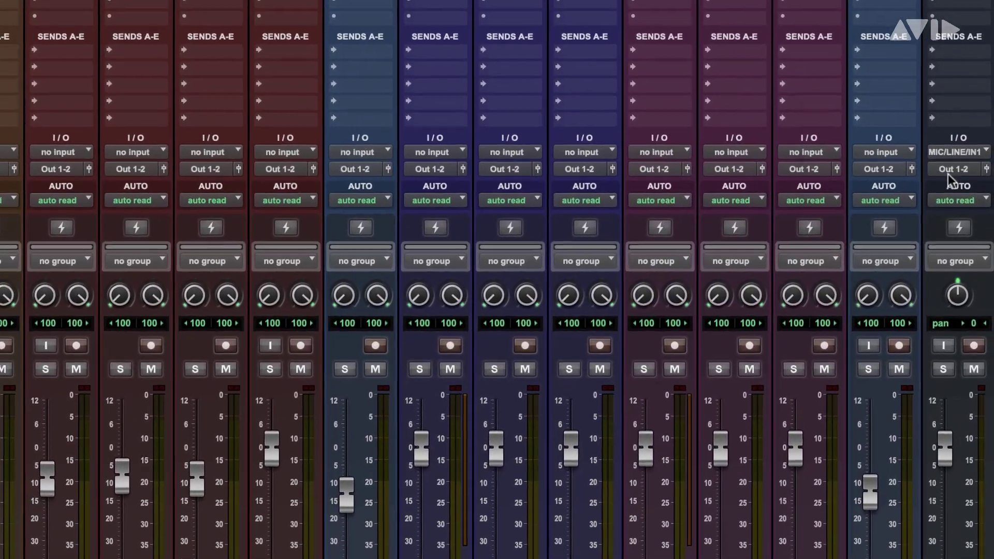
{"action": "left_click", "coordinate": [949, 174]}
{"action": "mouse_move", "coordinate": [838, 160]}
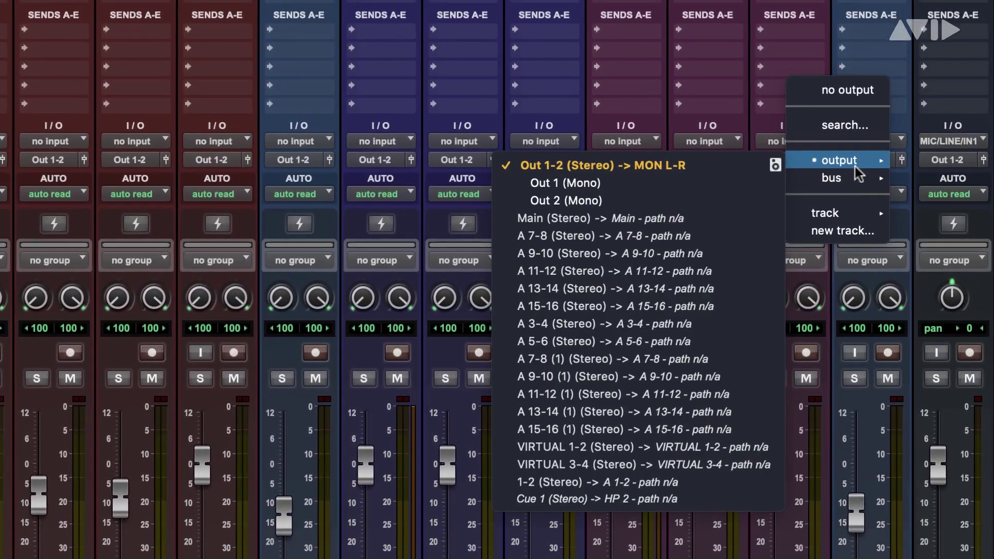
{"action": "left_click", "coordinate": [724, 168]}
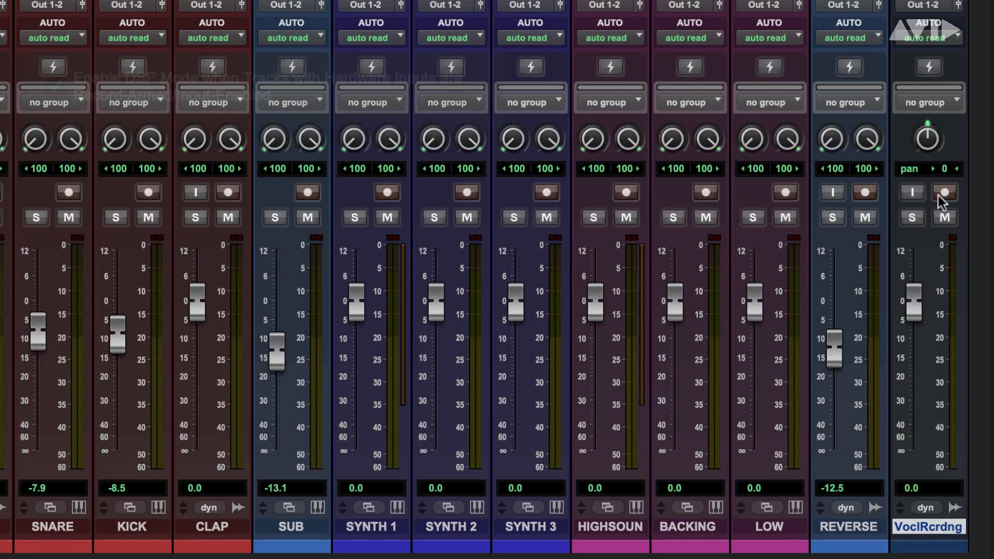
Arm VoclRcrdng for recording so DSP Mode turns green, then disarm it.
{"action": "left_click", "coordinate": [943, 192]}
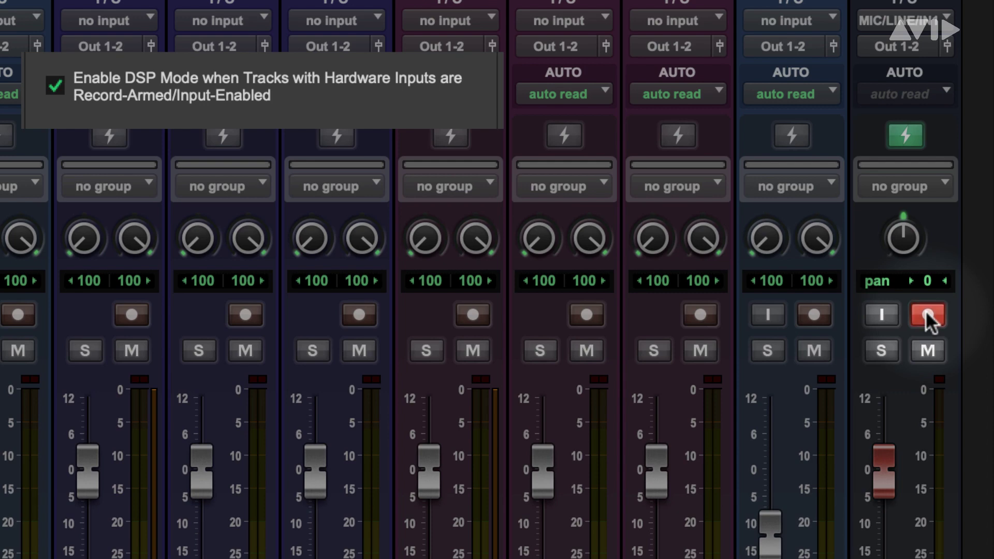
{"action": "left_click", "coordinate": [926, 310]}
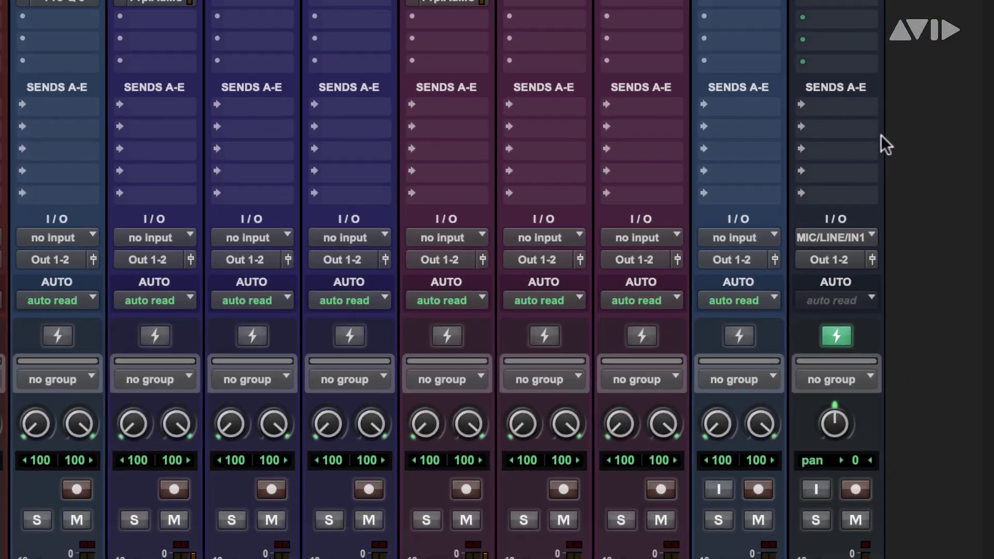
Add a send on the vocal track to a new aux track.
{"action": "left_click", "coordinate": [870, 133]}
{"action": "left_click", "coordinate": [854, 292]}
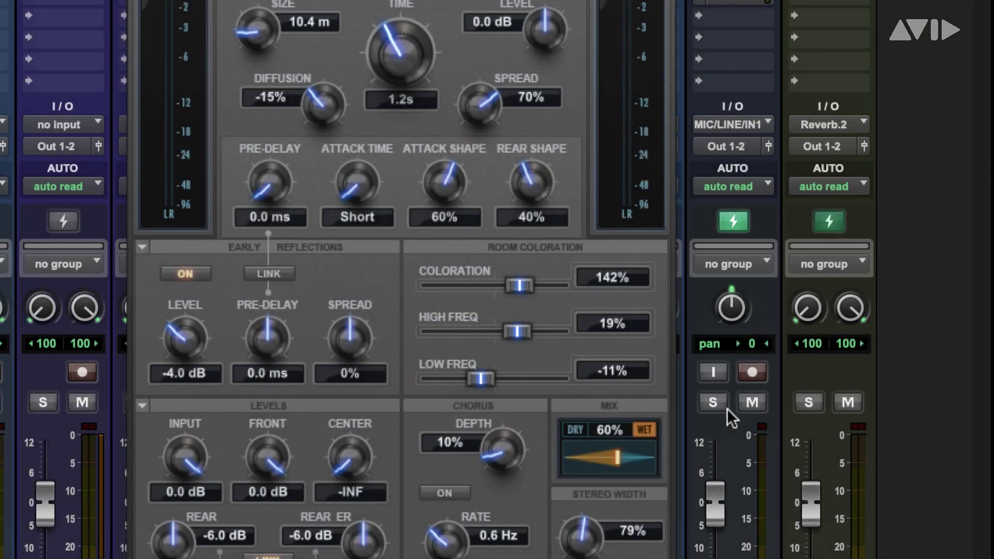
Set the Reverb.2 aux track to DSP Mode Safe.
{"action": "right_click", "coordinate": [822, 220]}
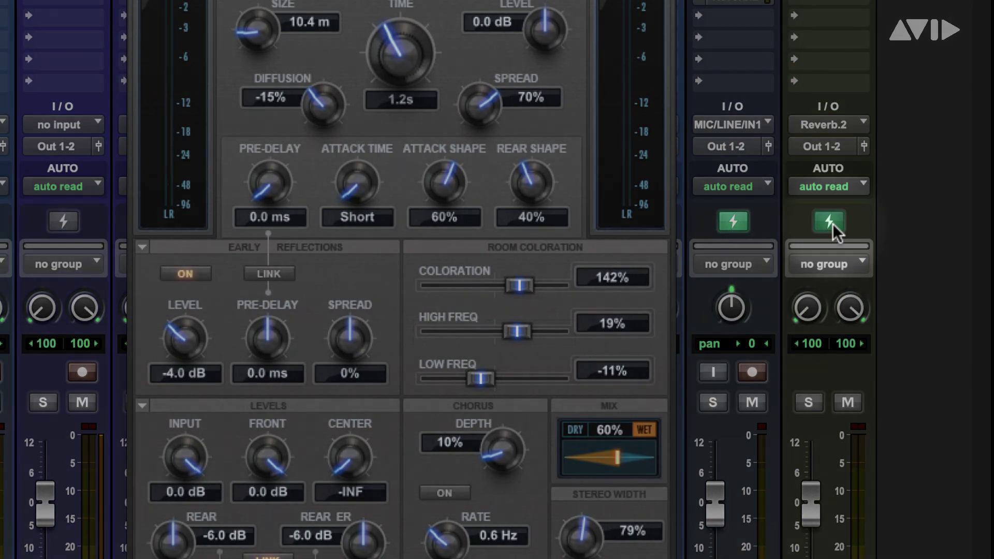
{"action": "left_click", "coordinate": [829, 222]}
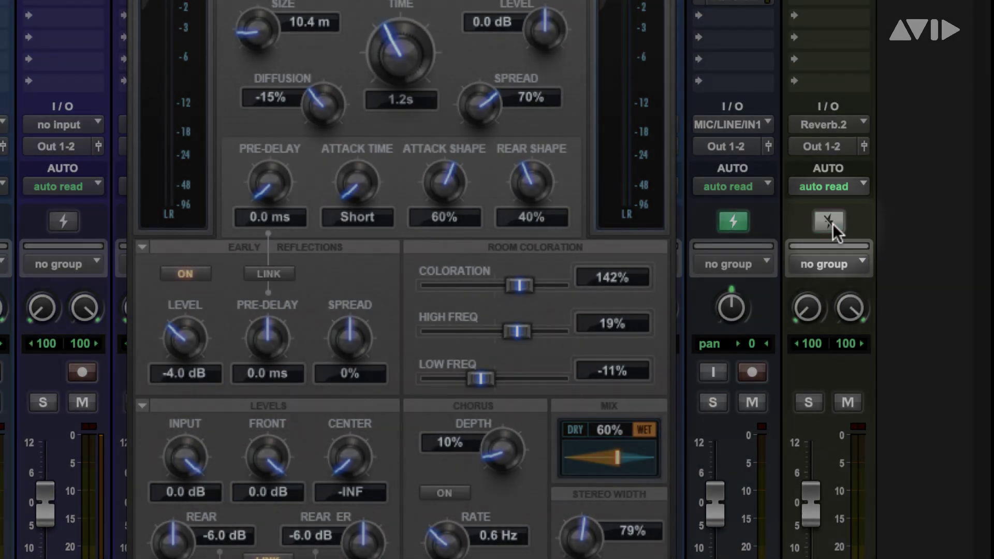